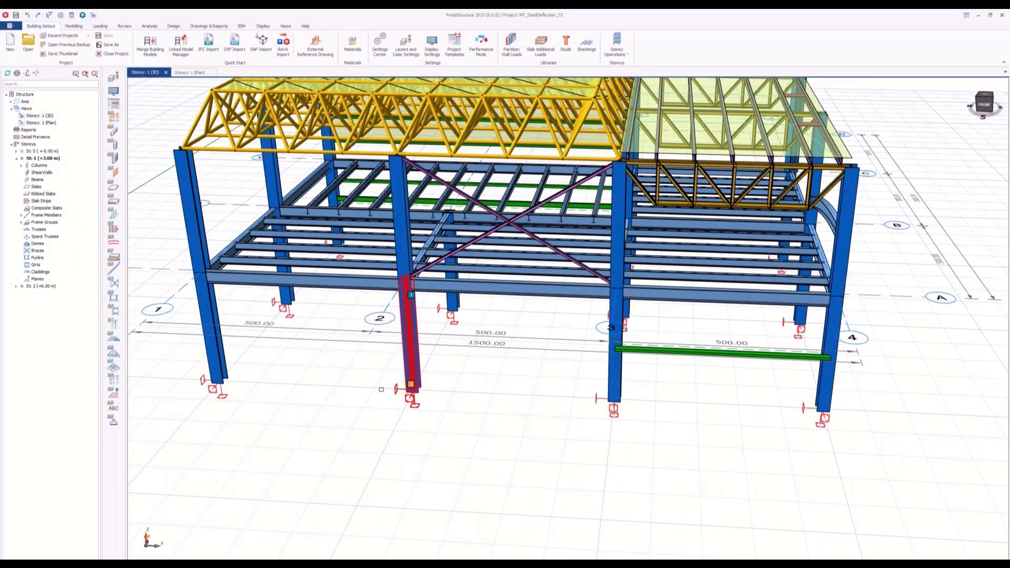
- Open the load cases and combinations and review the ULS_RC, ULS_Steel, SLS_RC and SLS_Steel combination groups
left_click(100, 26)
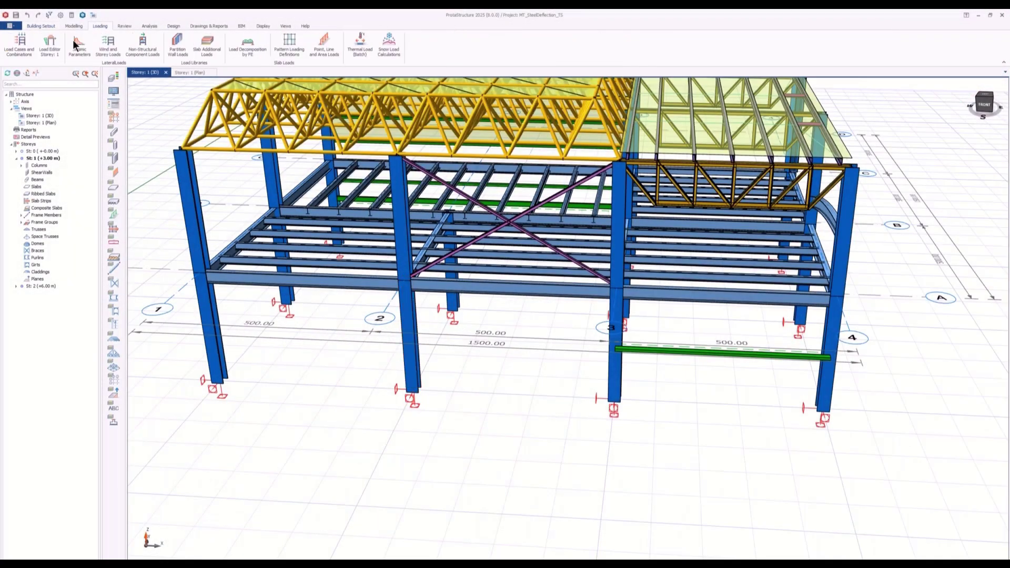
left_click(20, 51)
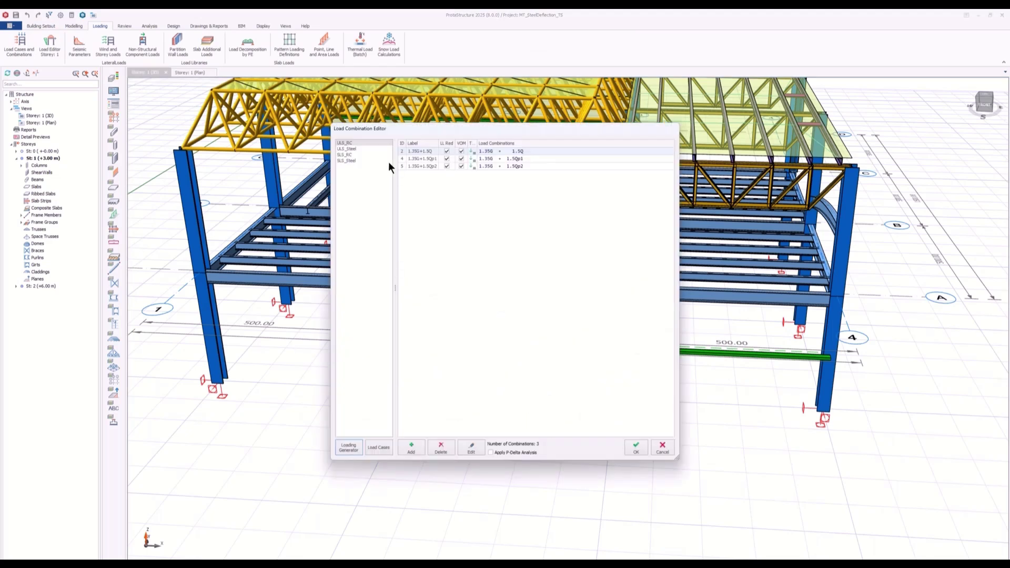
left_click(348, 154)
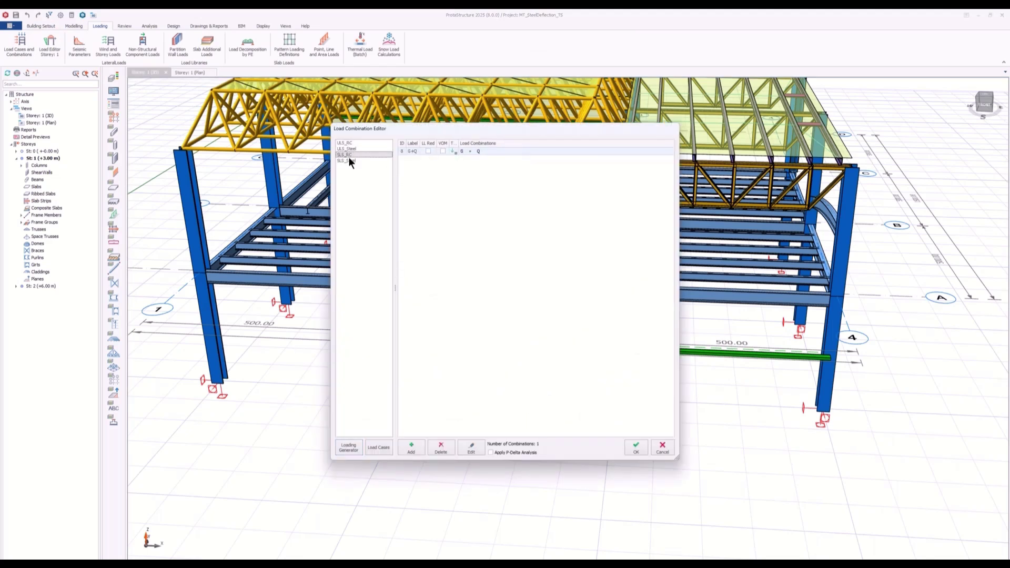
left_click(349, 161)
left_click(356, 142)
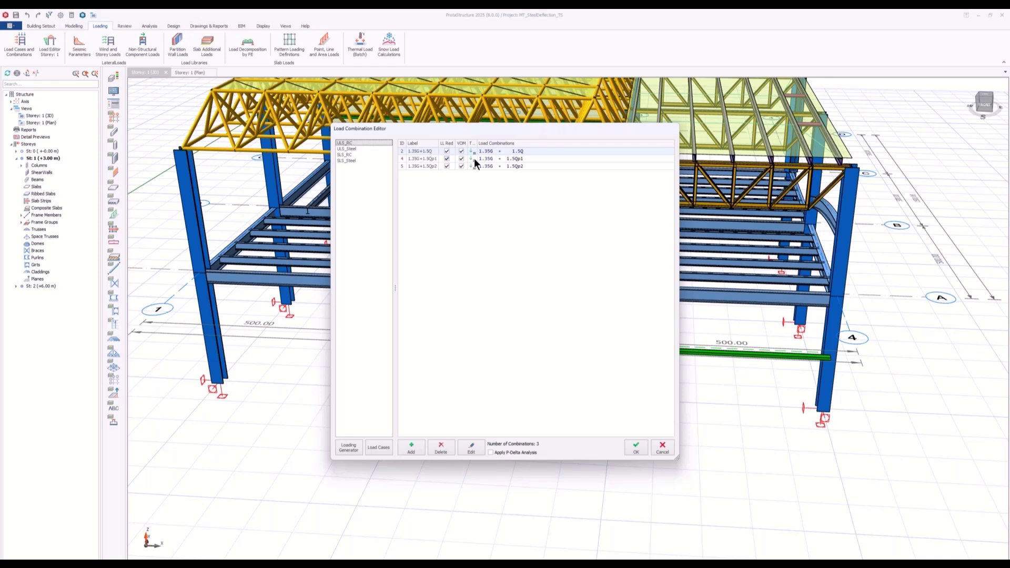
left_click(418, 158)
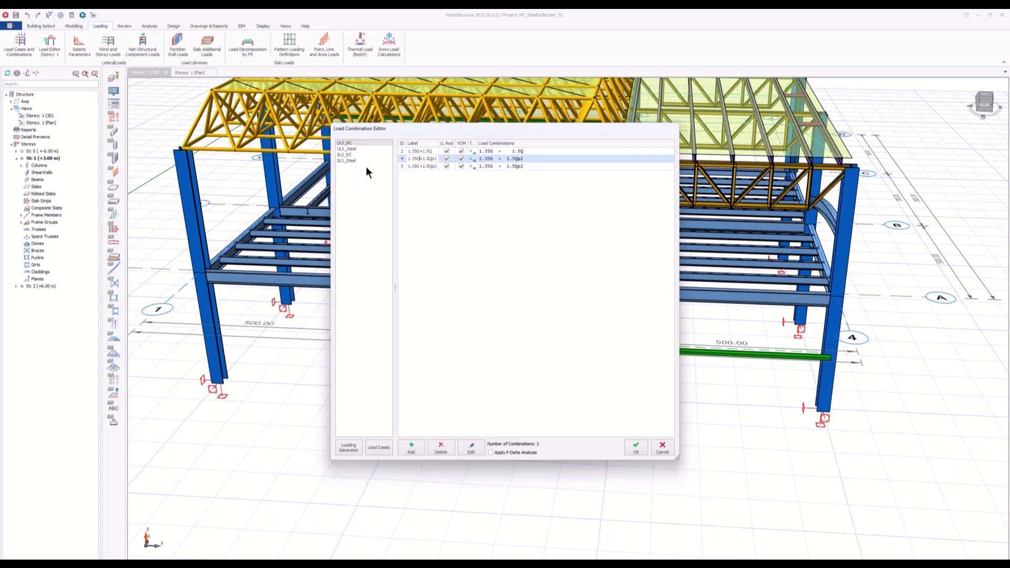
left_click(348, 154)
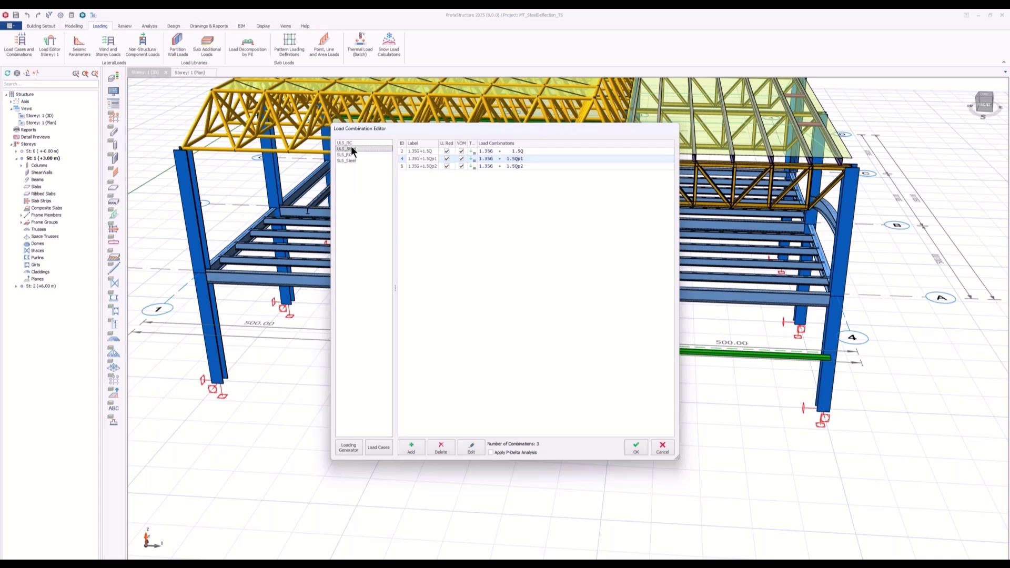
left_click(351, 160)
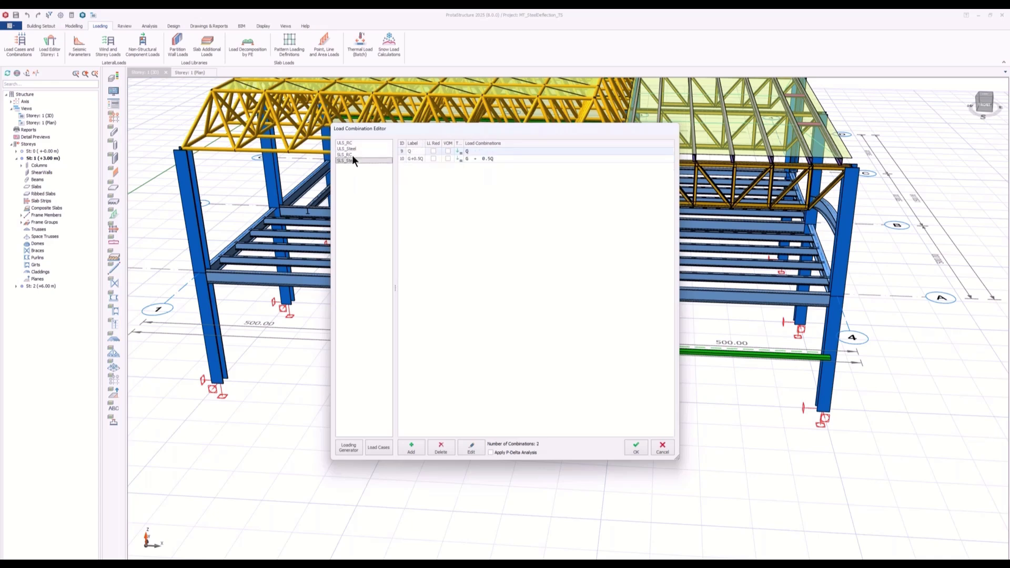
left_click(351, 142)
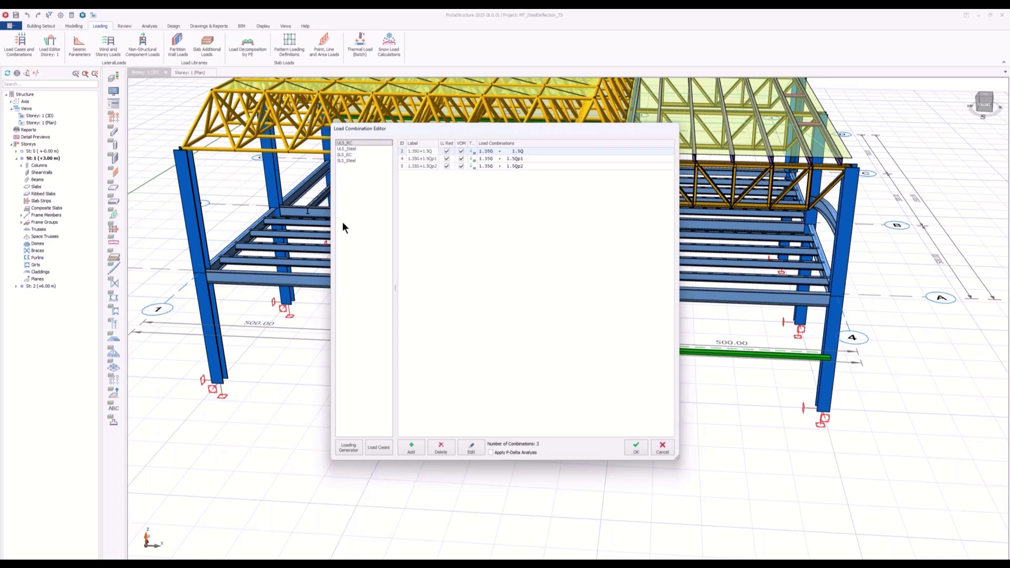
left_click(342, 149)
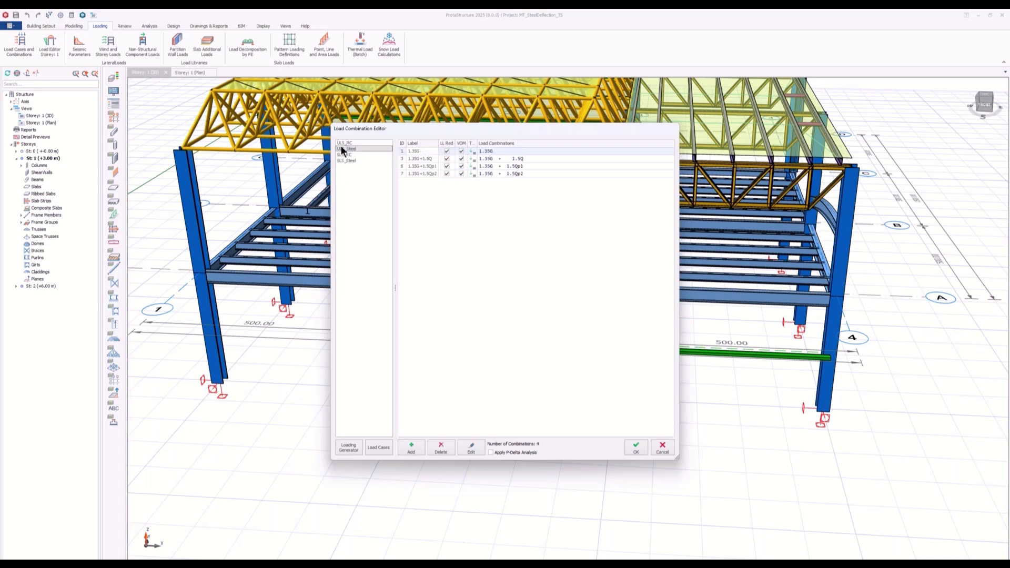
left_click(348, 155)
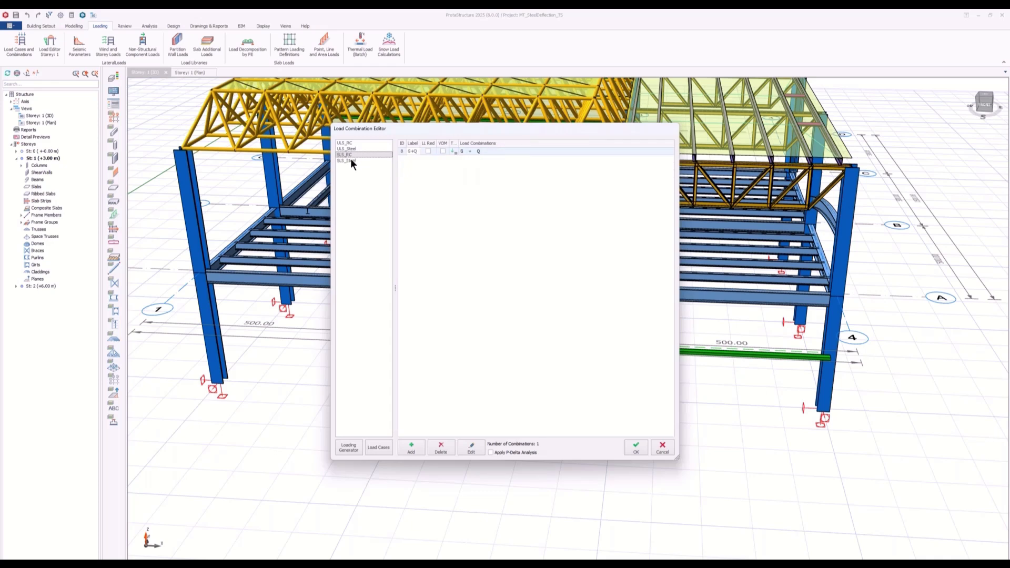
left_click(350, 161)
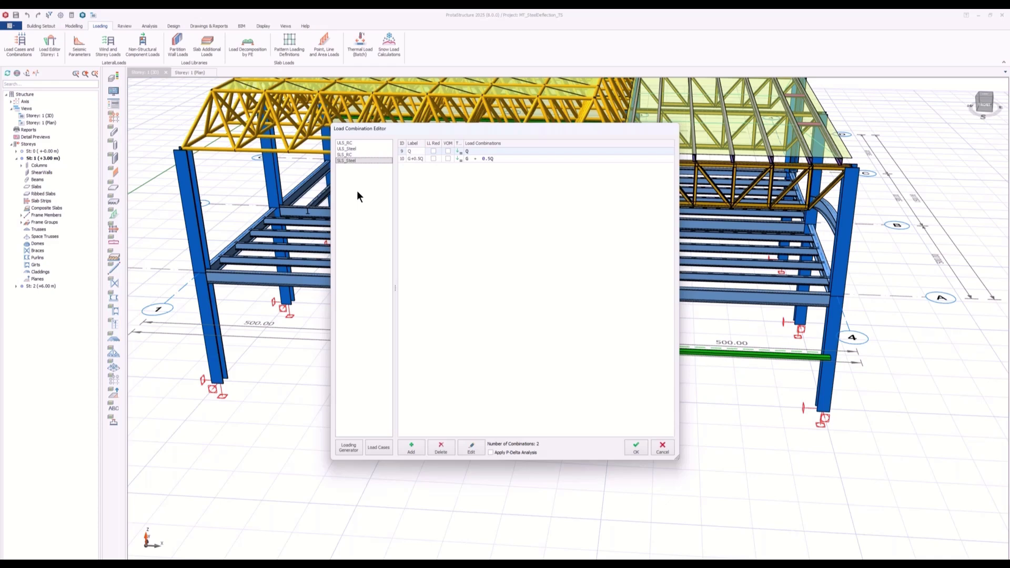
left_click(345, 153)
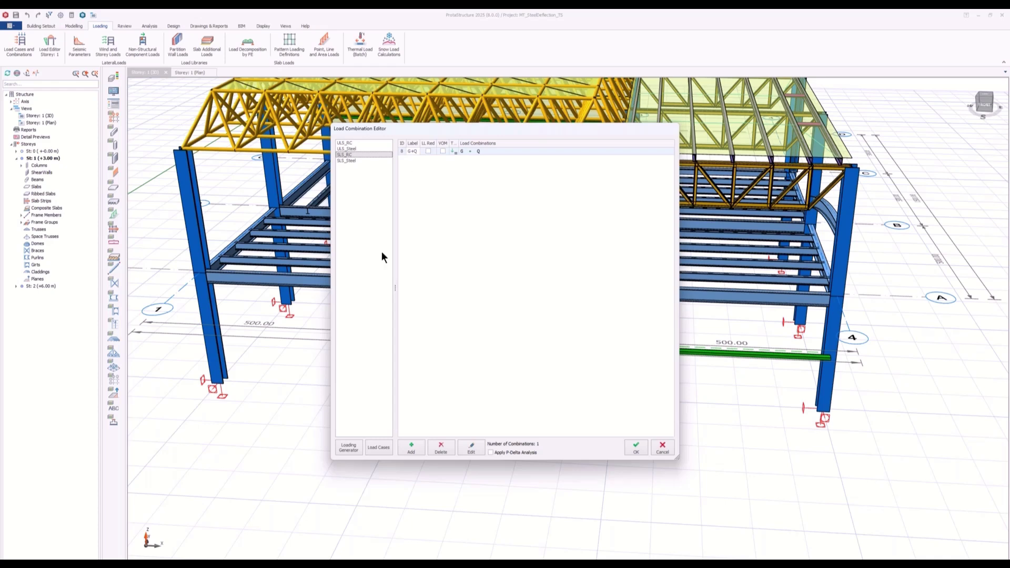
left_click(349, 448)
left_click_drag(374, 147, 331, 141)
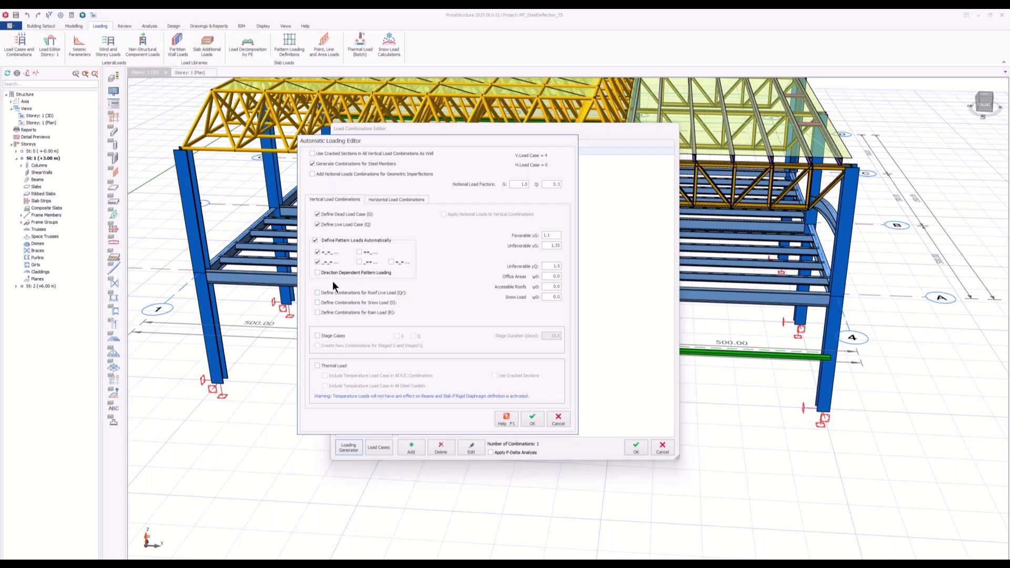
left_click(315, 240)
left_click(317, 336)
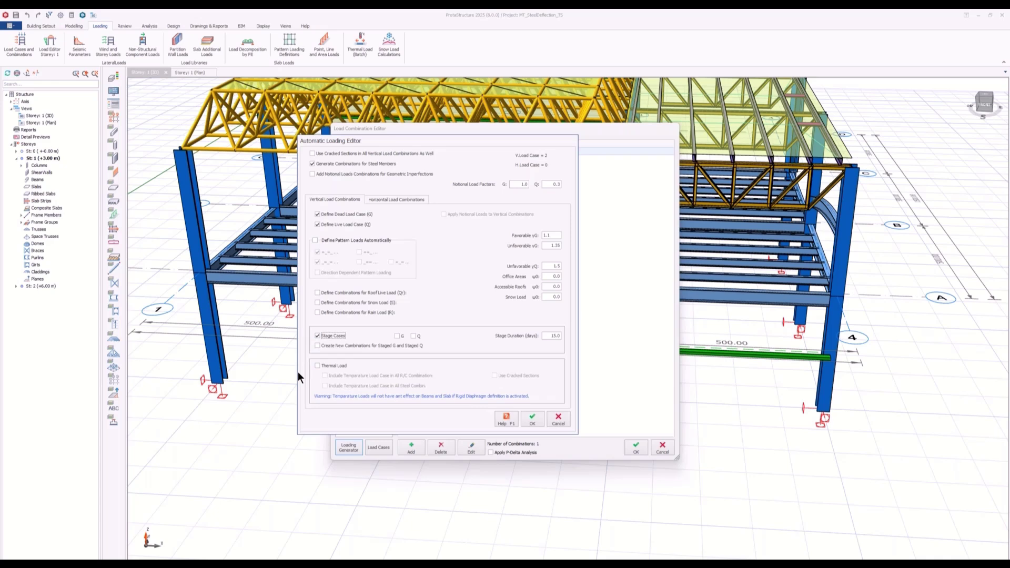
left_click(317, 365)
left_click(383, 200)
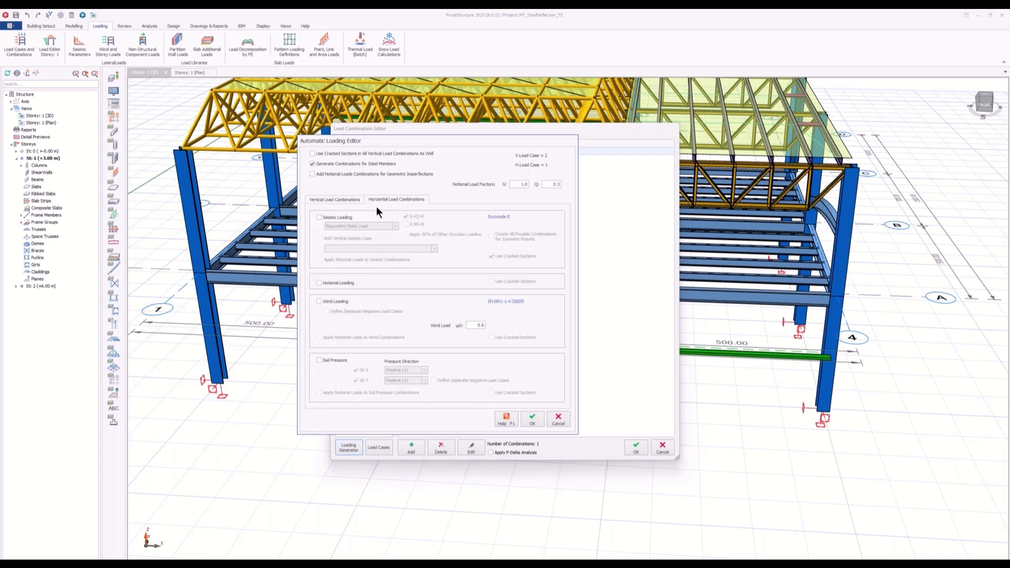
left_click(319, 217)
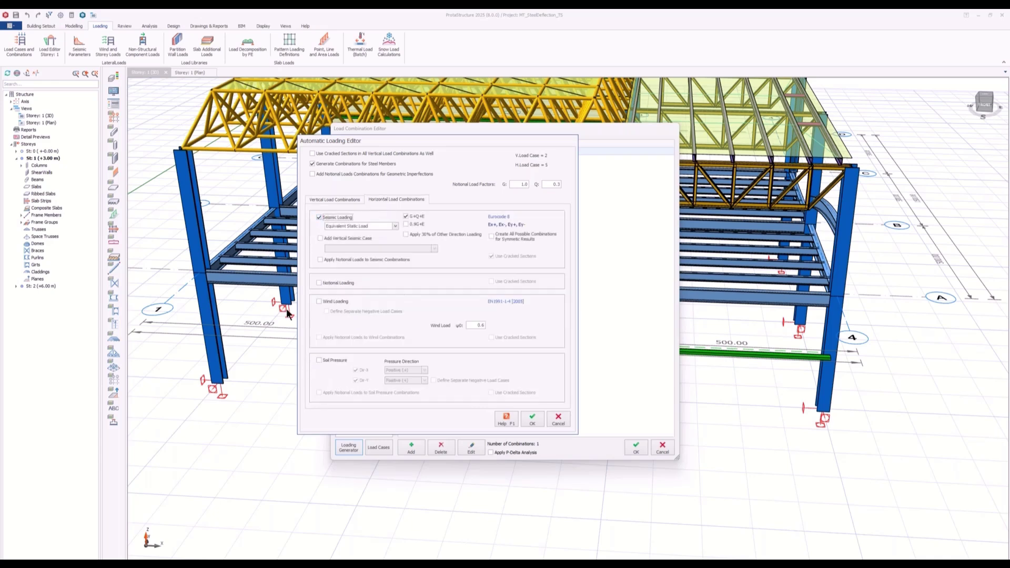
left_click(317, 282)
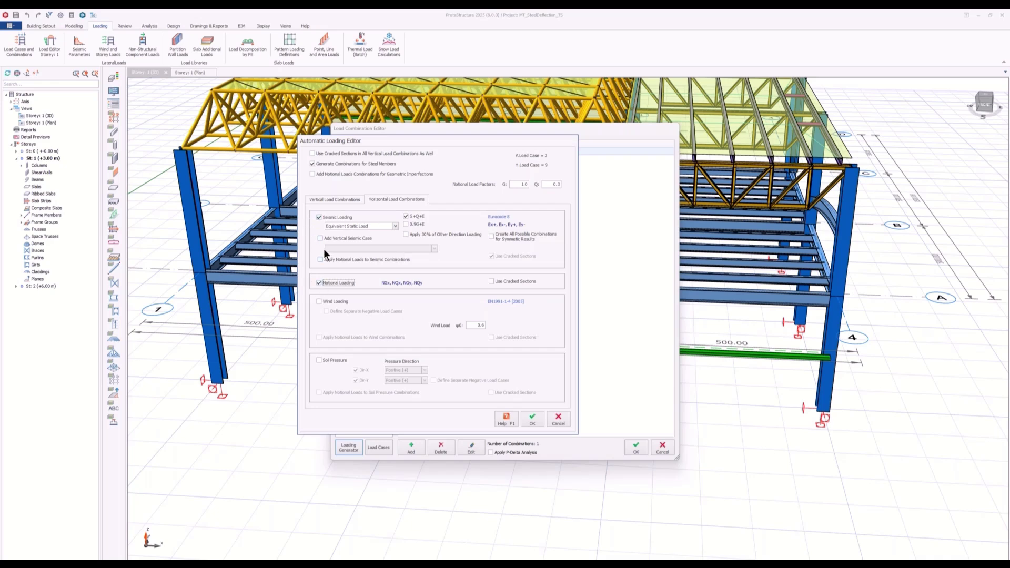
left_click(559, 420)
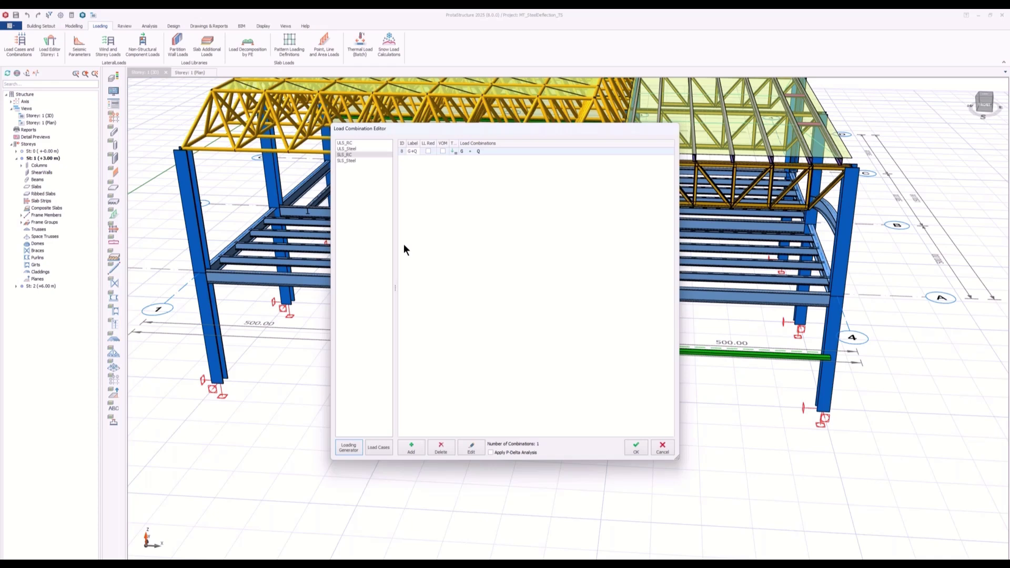
- Compare the load combinations listed under the SLS_Steel, ULS_Steel and ULS_RC groups
left_click(348, 160)
left_click(349, 149)
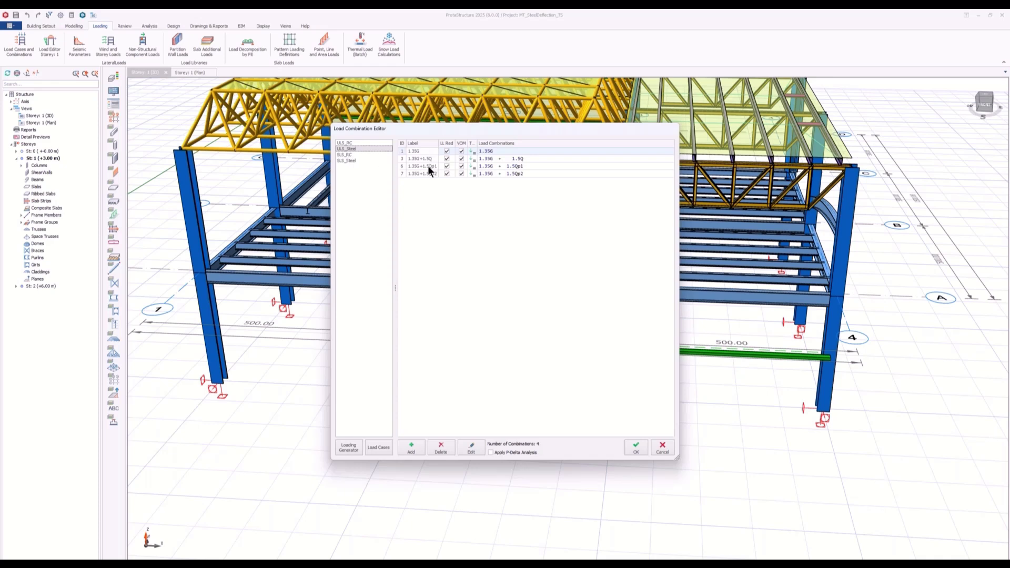
left_click(345, 143)
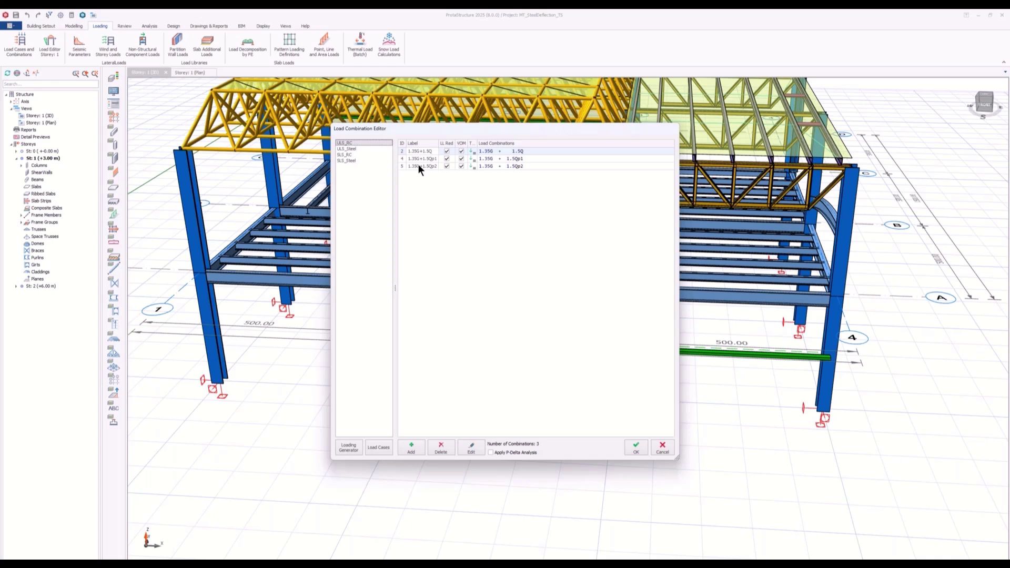
left_click(348, 160)
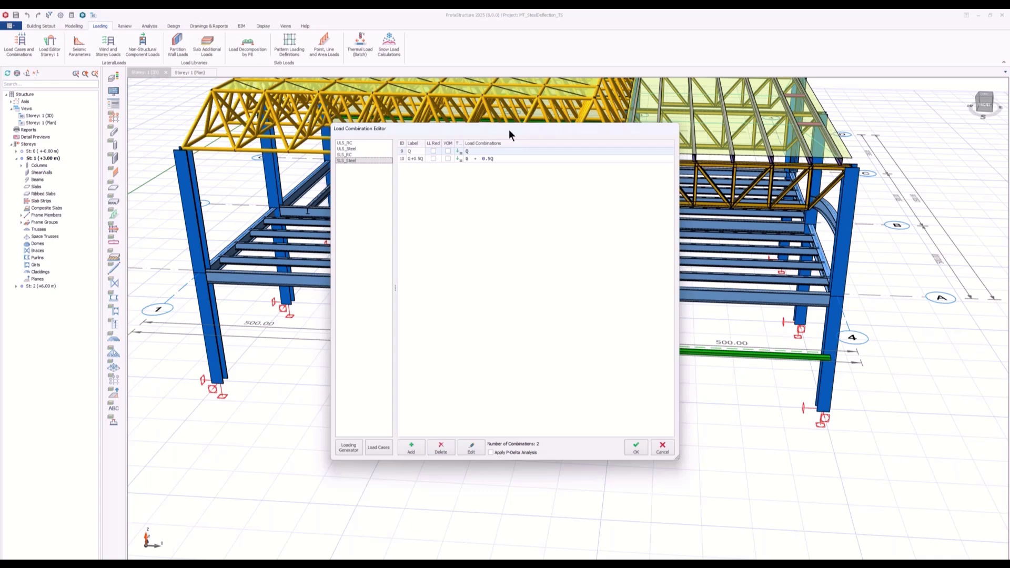
- Add a user defined vertical load case labelled G1 and include it in the storey mass calculation
left_click_drag(509, 130, 443, 143)
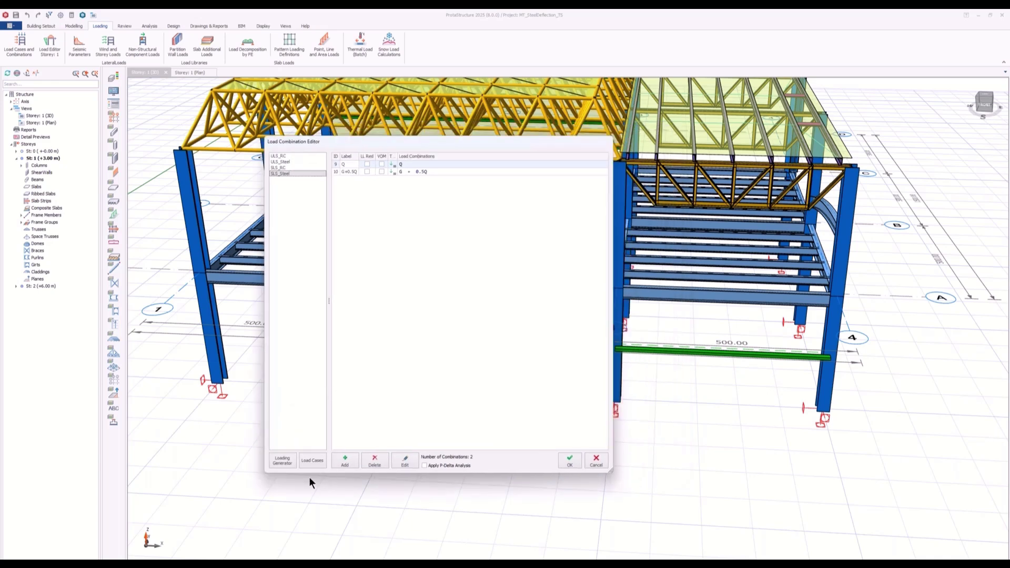
left_click(315, 459)
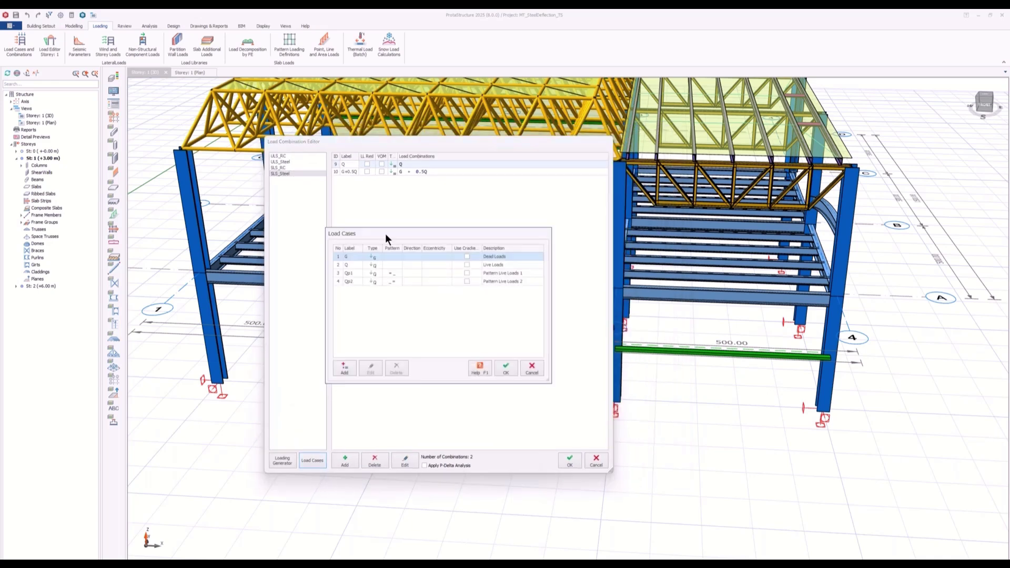
left_click(359, 338)
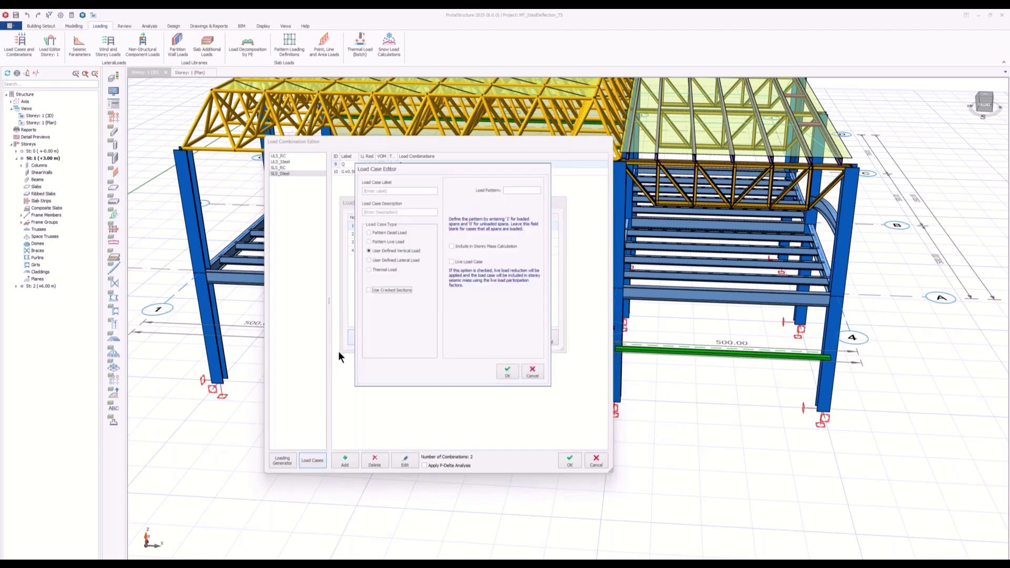
left_click(389, 188)
type("G1")
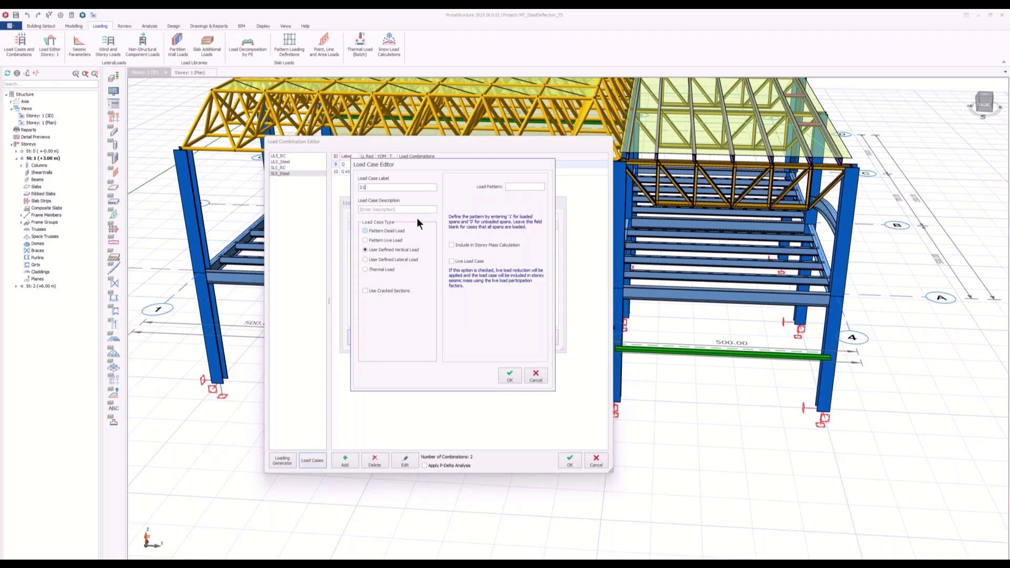
left_click_drag(403, 165, 388, 201)
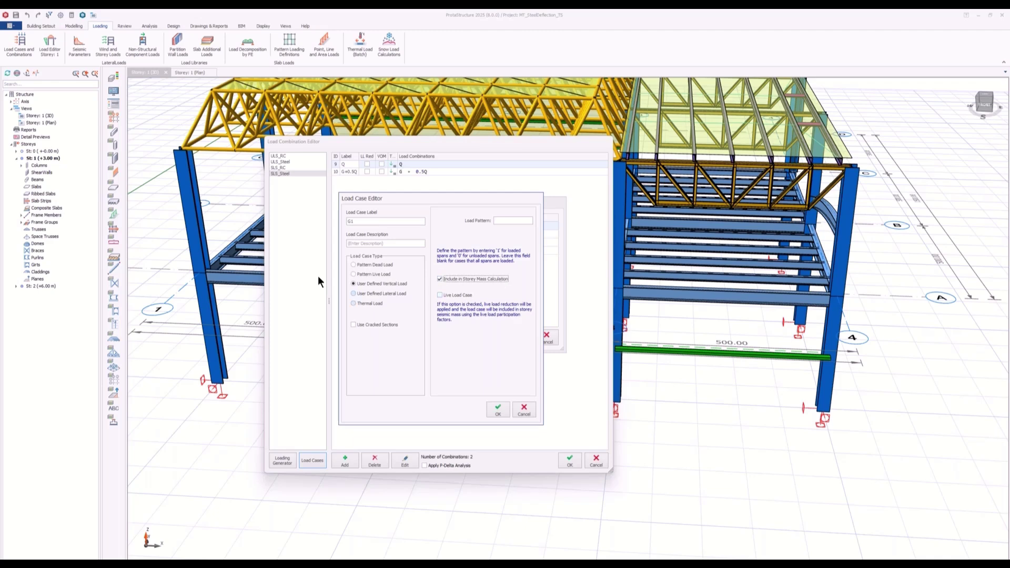
left_click(495, 408)
- Add a user defined vertical load case Q1, marked as a live load case and included in the storey mass calculation, and accept the load cases
left_click(354, 339)
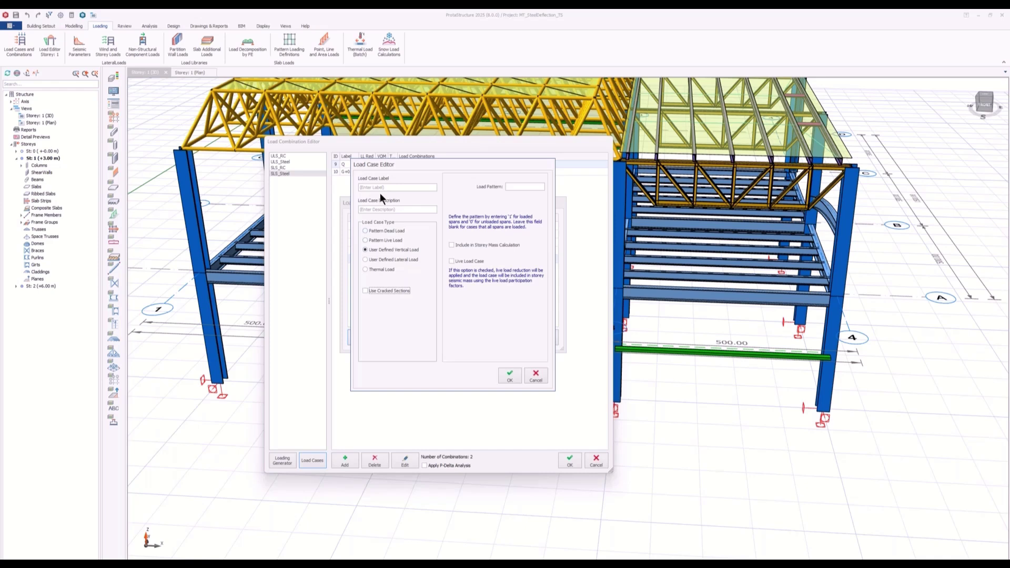
left_click(382, 187)
type("Q1")
left_click(467, 261)
left_click(471, 245)
left_click(516, 382)
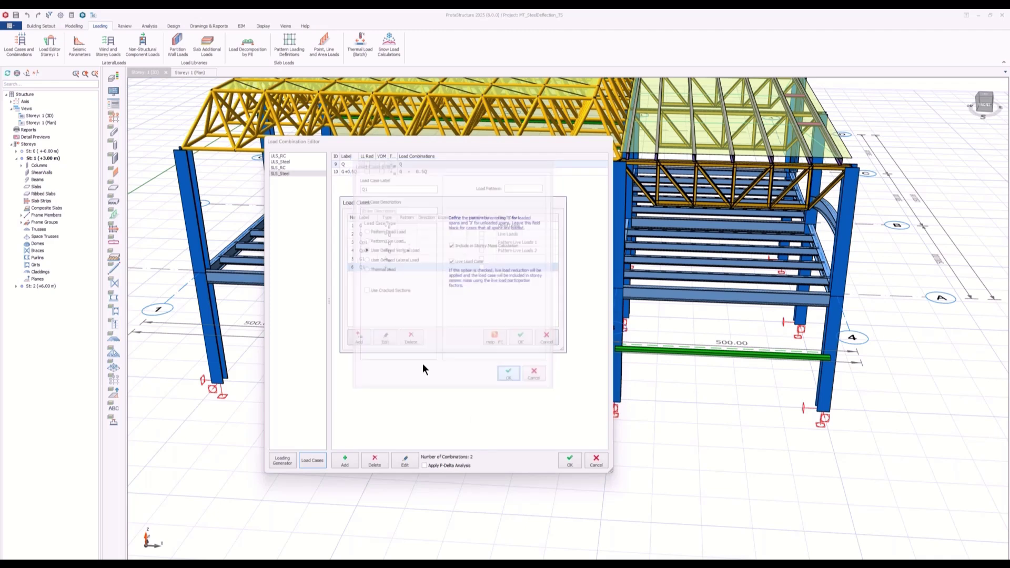
left_click(521, 336)
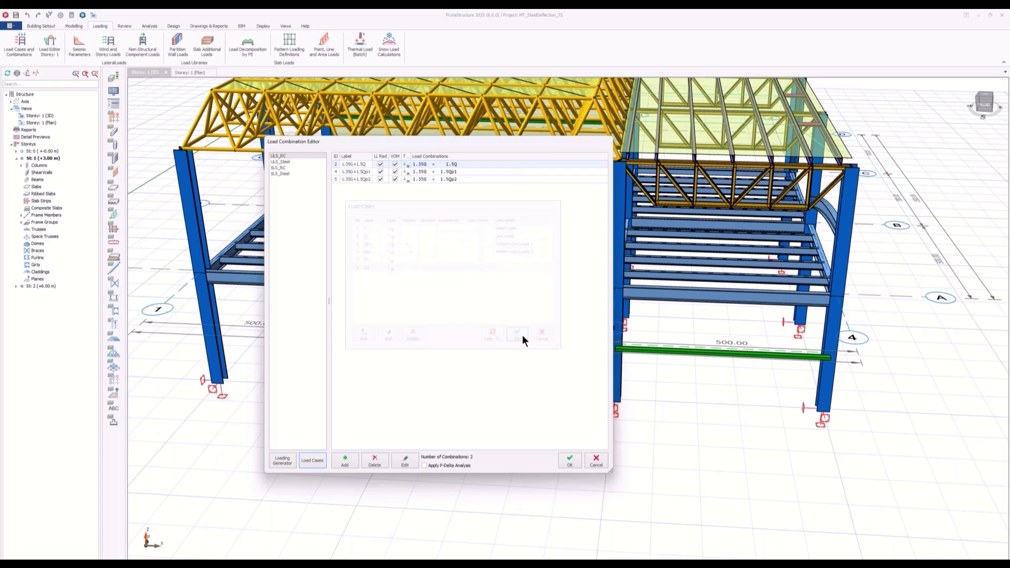
- Add a new load combination labelled G1+0.5Q1 to the SLS_Steel group
left_click(280, 173)
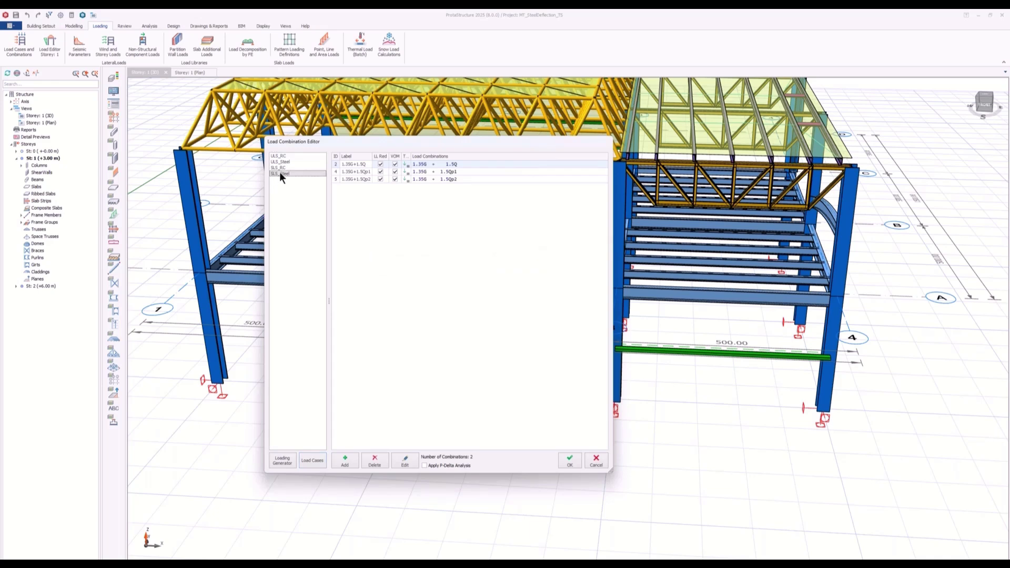
left_click(343, 463)
left_click(348, 181)
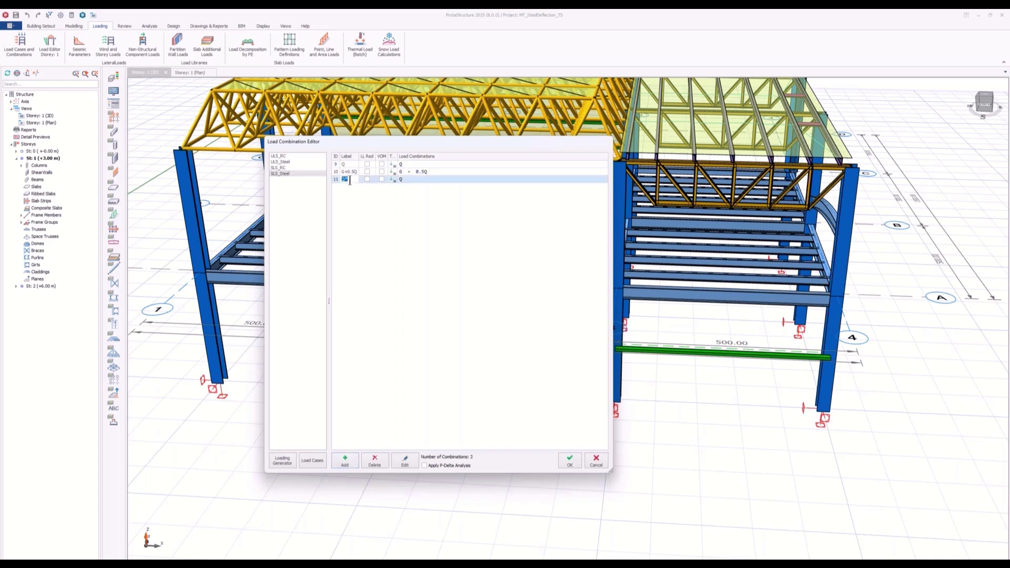
type("G1+0.5Q1")
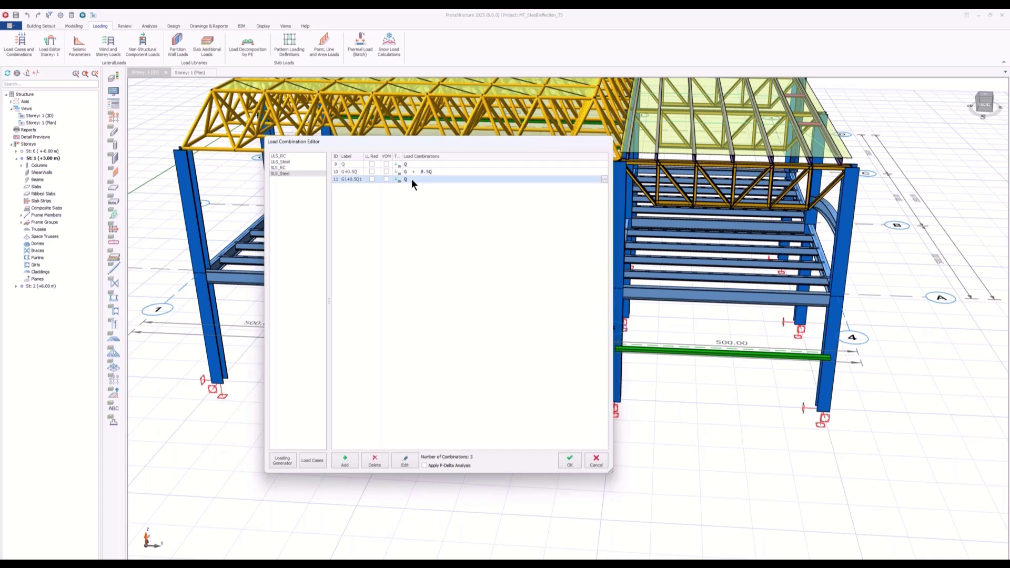
- Set the G1+0.5Q1 combination's factors to 0 for Q, 1 for G1 and 0.5 for Q1, and accept them
double_click(411, 178)
left_click(548, 299)
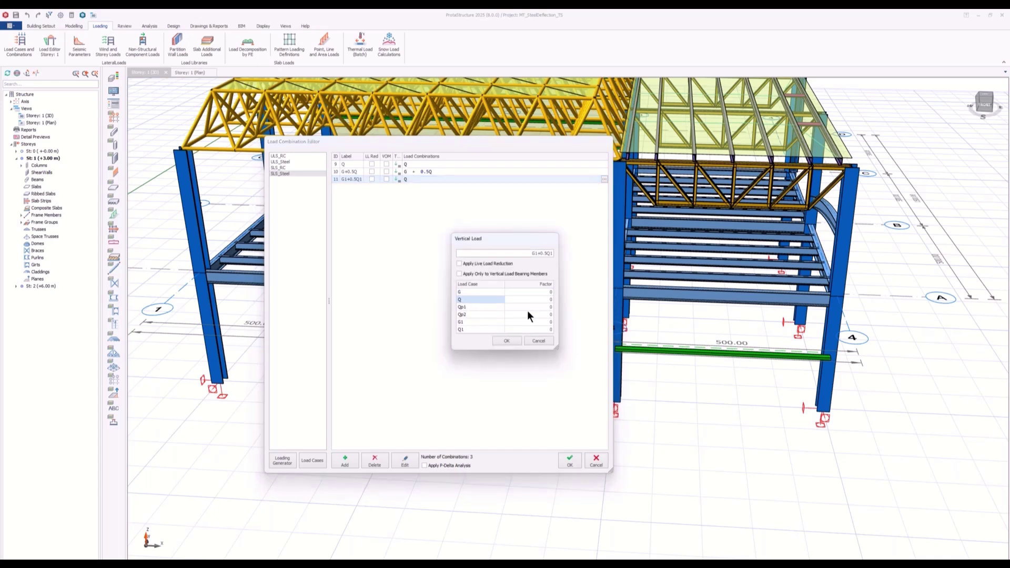
left_click(550, 321)
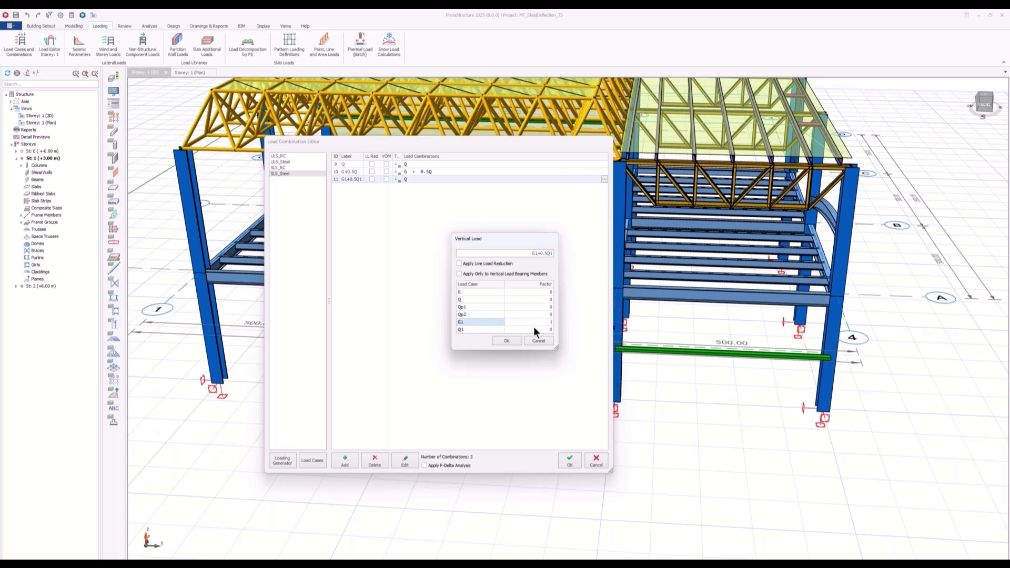
left_click(546, 329)
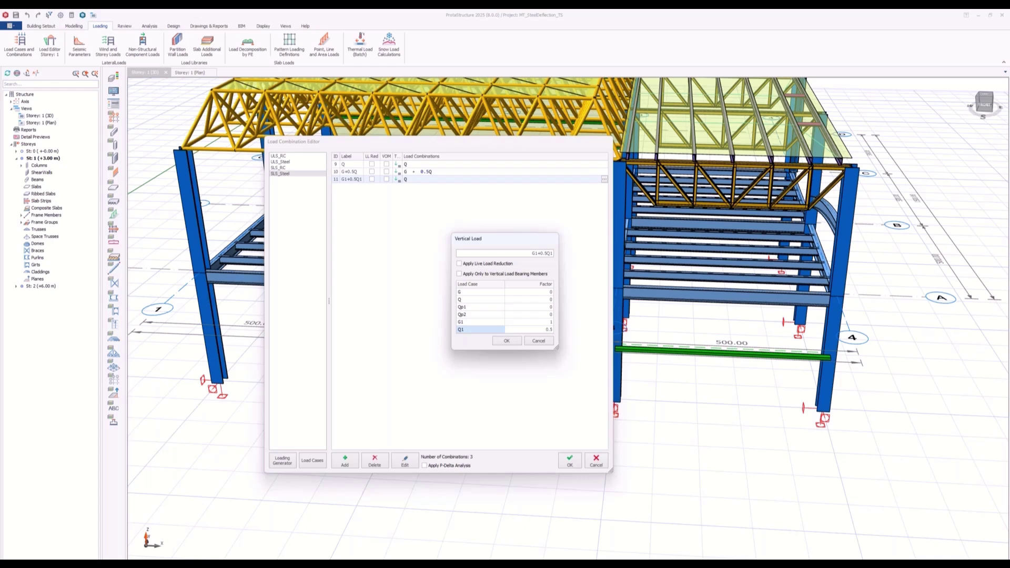
left_click(507, 341)
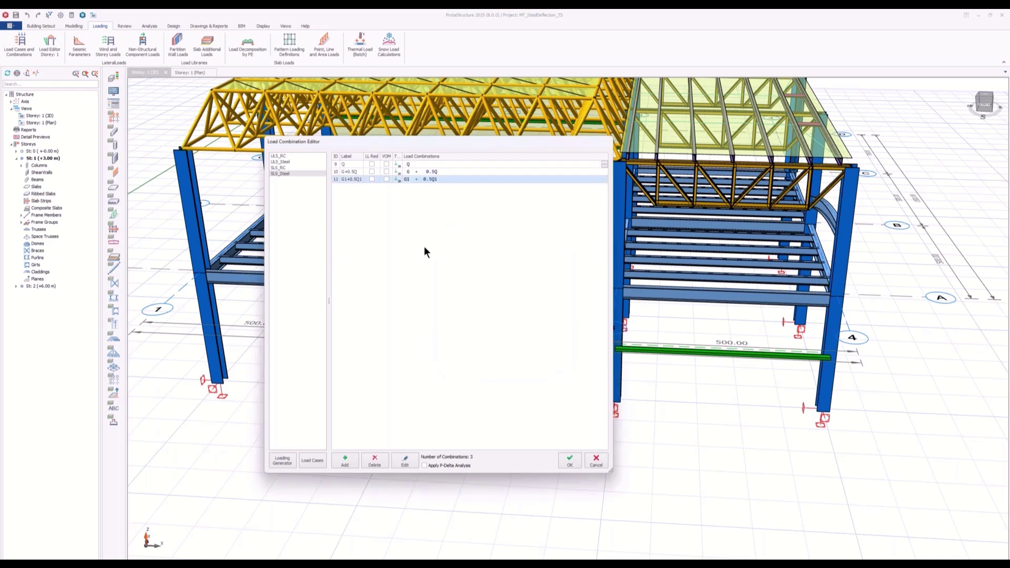
- Add another load combination to the SLS_Steel group and label it Q1
left_click(345, 460)
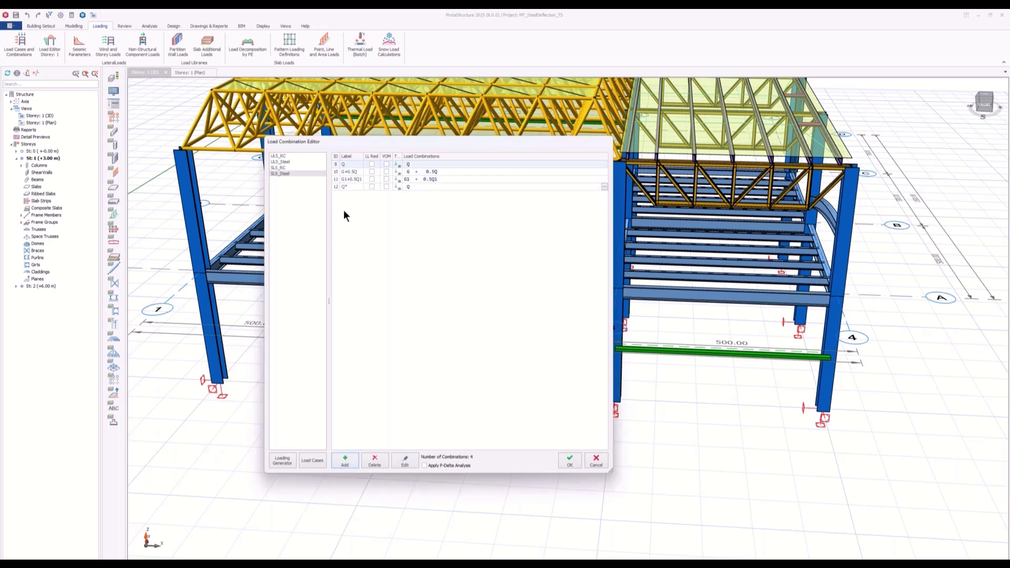
left_click(353, 184)
type("Q1")
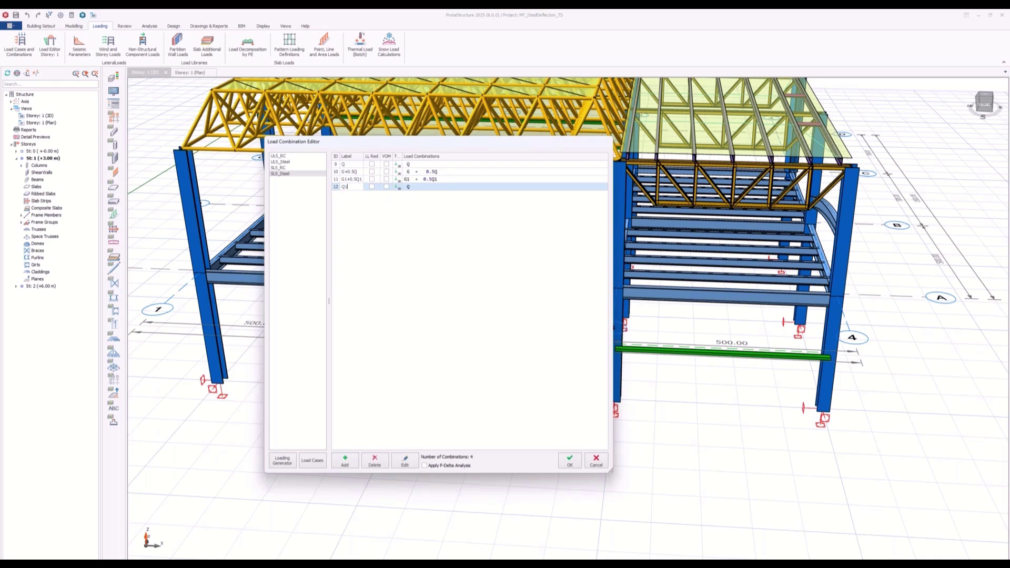
left_click(414, 181)
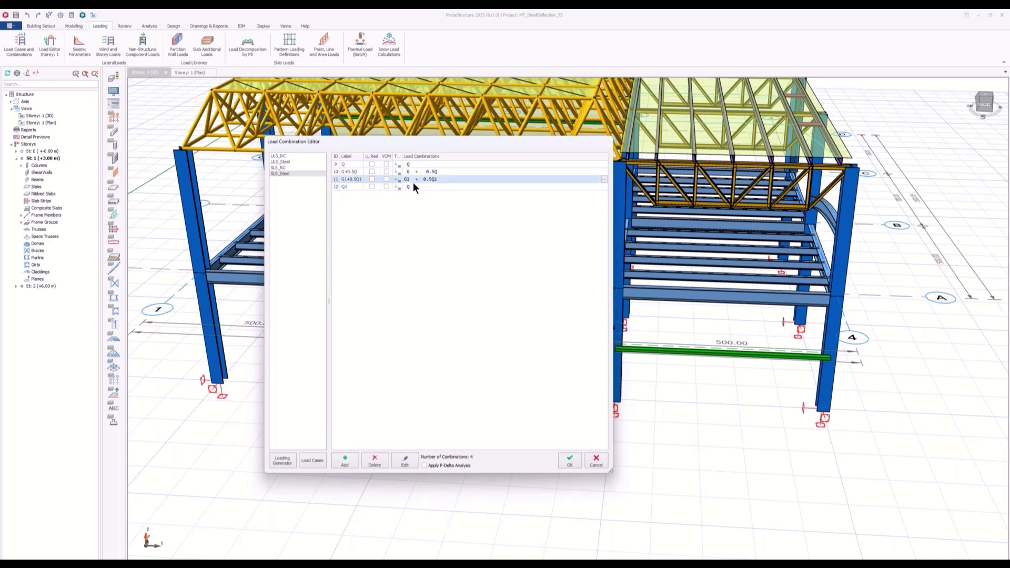
- Set the Q1 combination's factors to 0 for load case Q and 1 for load case Q1, and accept them
double_click(409, 186)
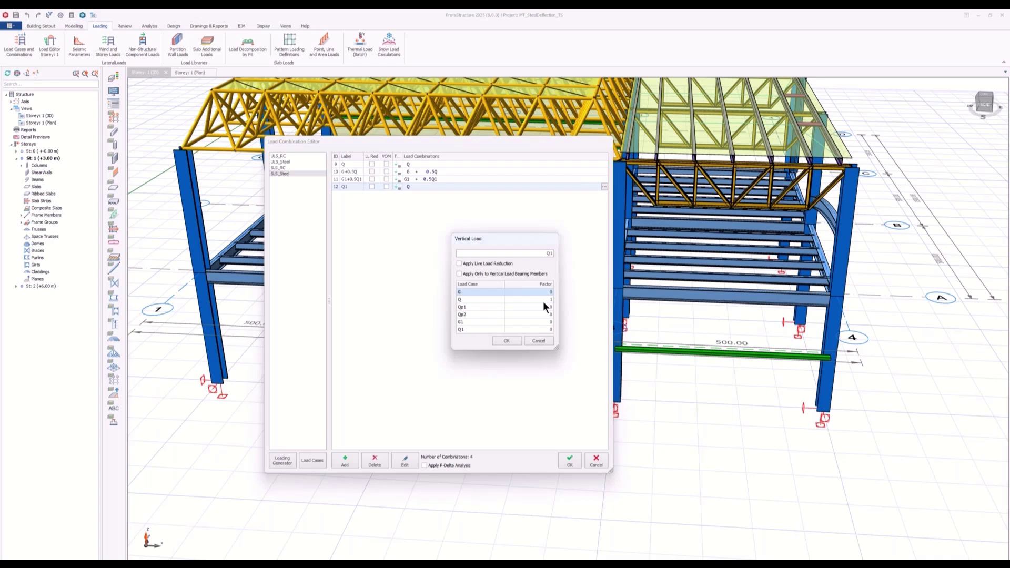
left_click(550, 300)
left_click(535, 313)
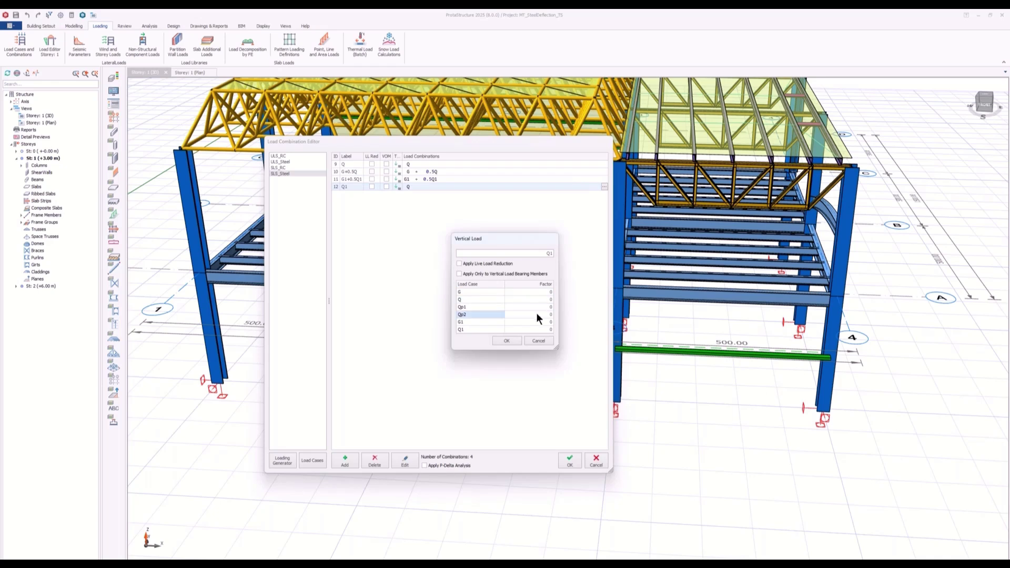
left_click(534, 330)
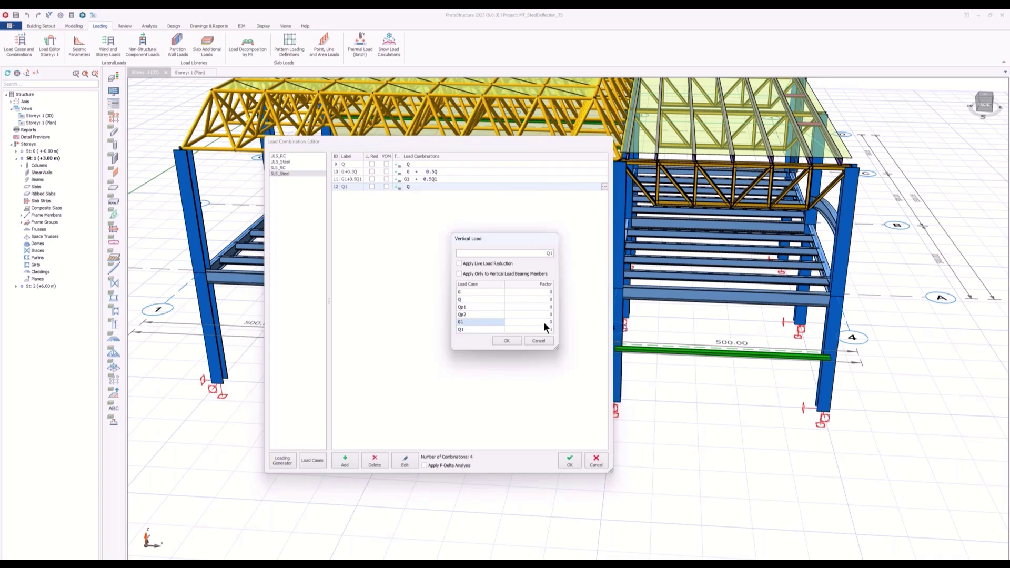
left_click(507, 342)
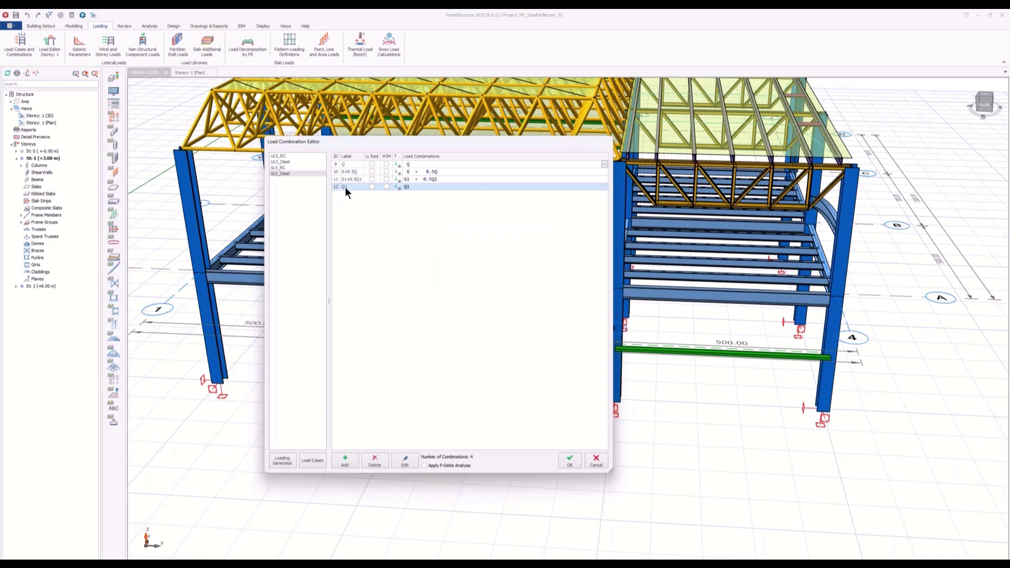